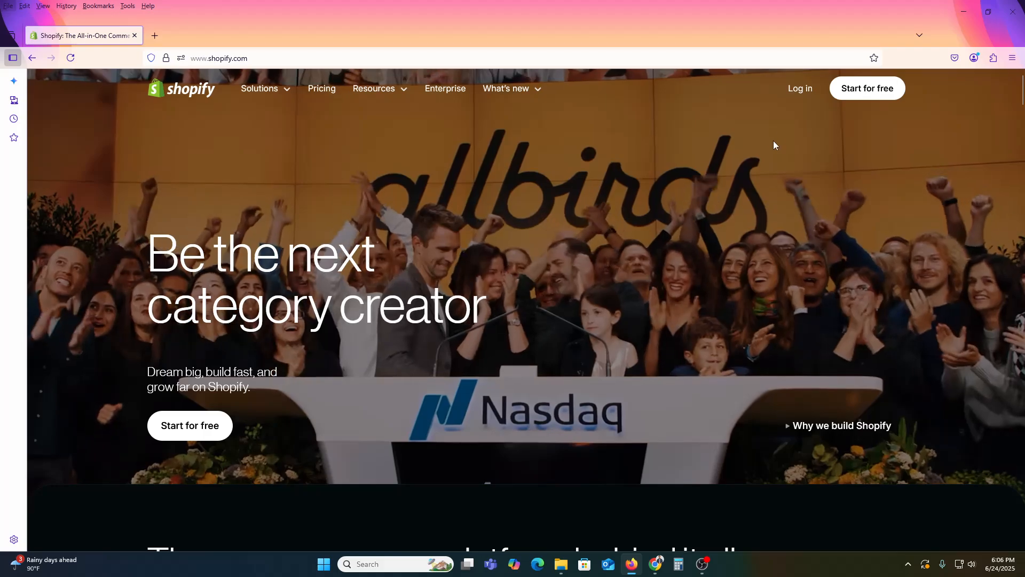
Log in to the store's admin and open its shipping and delivery settings.
{"action": "key", "text": "alt"}
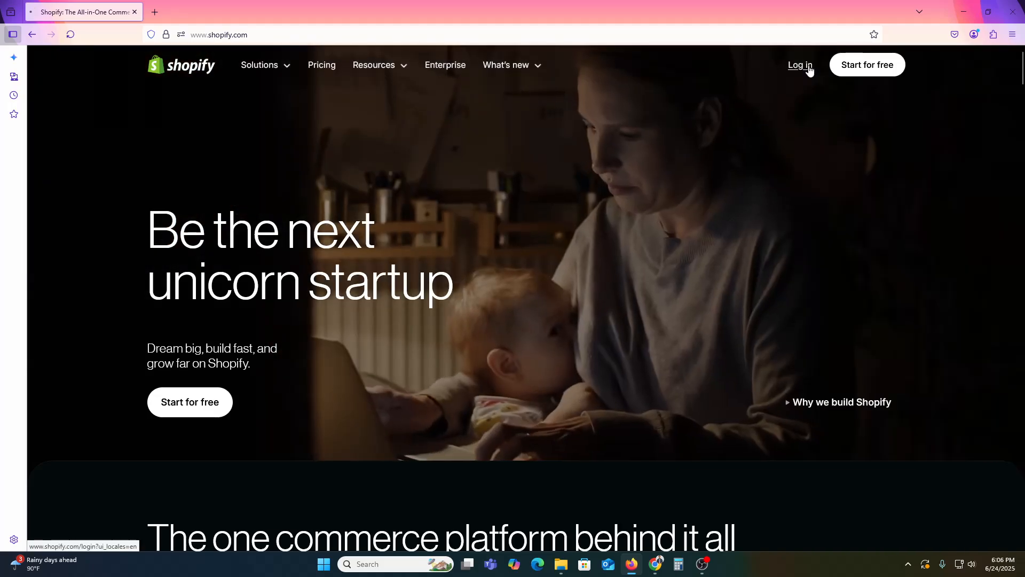
{"action": "left_click", "coordinate": [809, 68]}
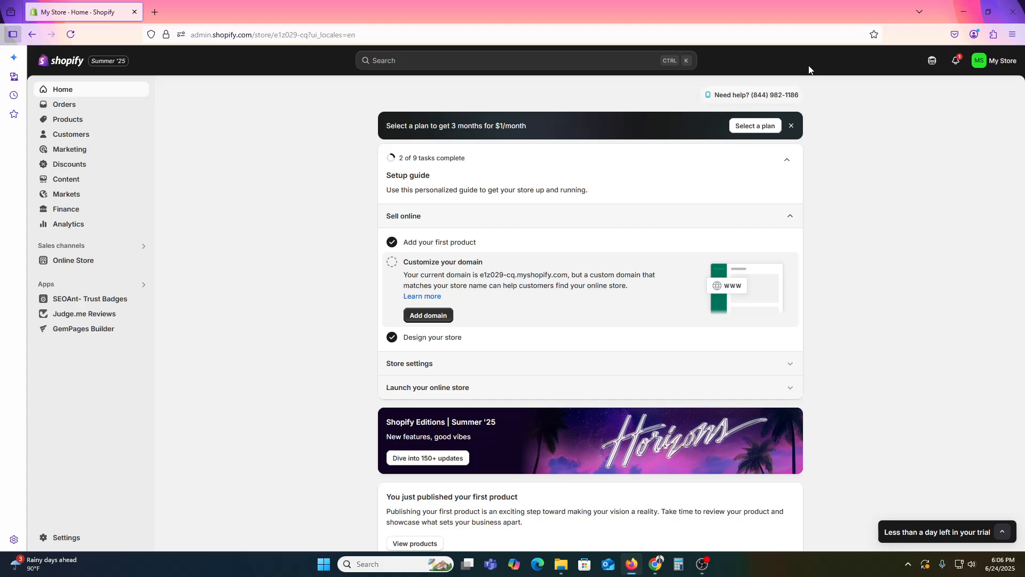
{"action": "left_click", "coordinate": [85, 536]}
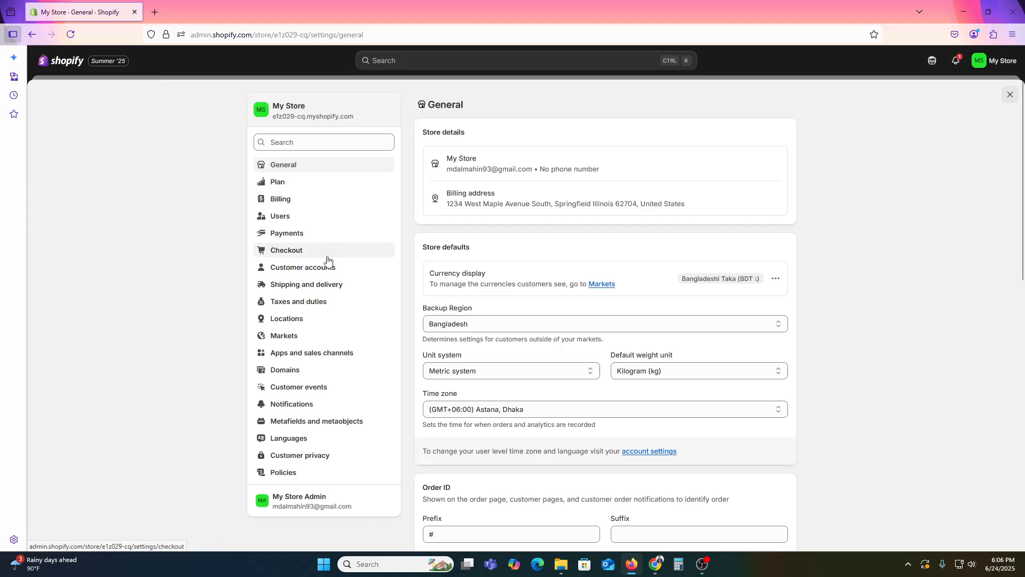
{"action": "left_click", "coordinate": [301, 289]}
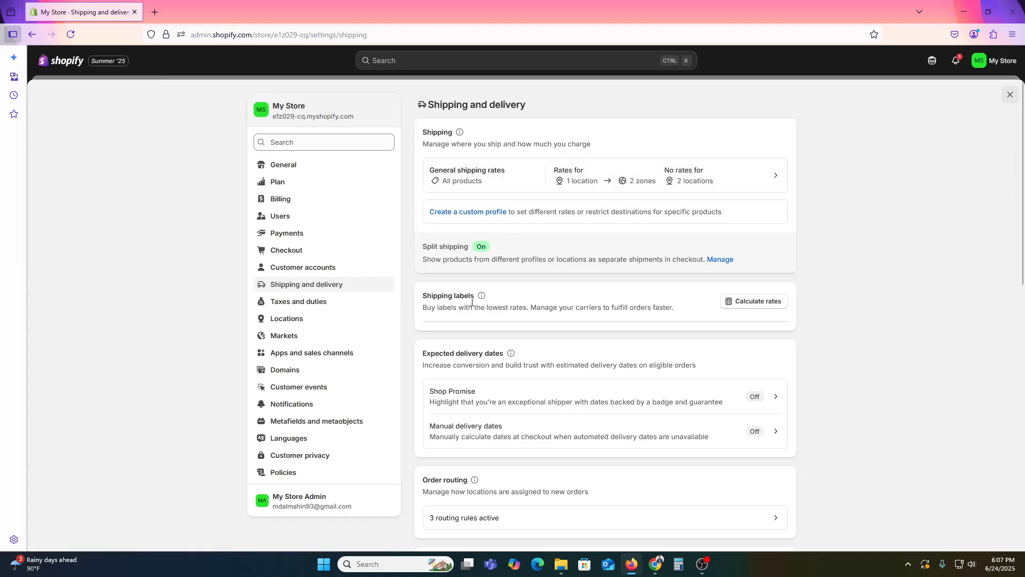
Open the general shipping rates profile and review its fulfillment location, shipping zones and rates.
{"action": "scroll", "coordinate": [450, 330], "scroll_direction": "down", "scroll_amount": 4}
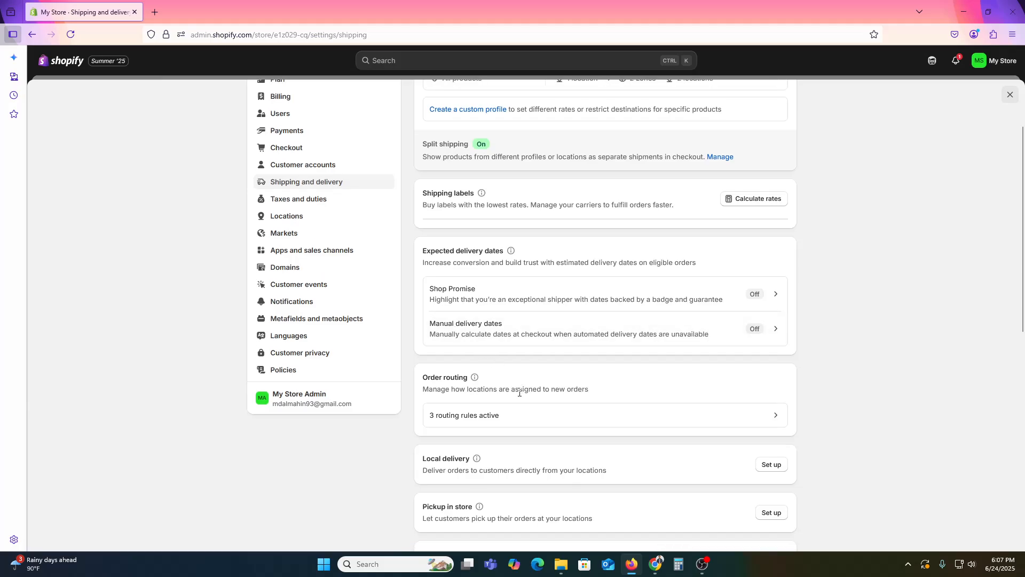
{"action": "scroll", "coordinate": [522, 474], "scroll_direction": "down", "scroll_amount": 6}
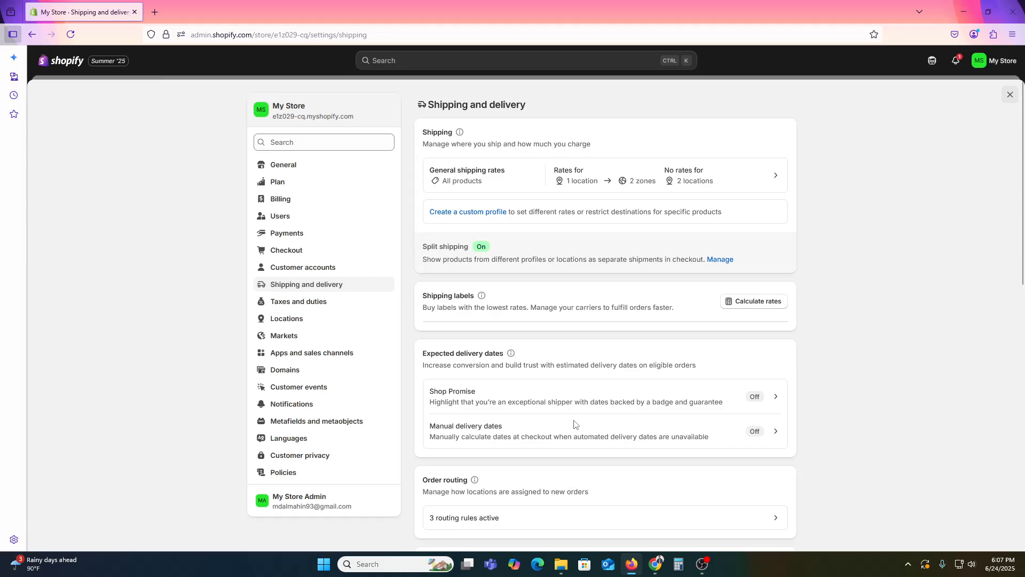
{"action": "left_click", "coordinate": [778, 174]}
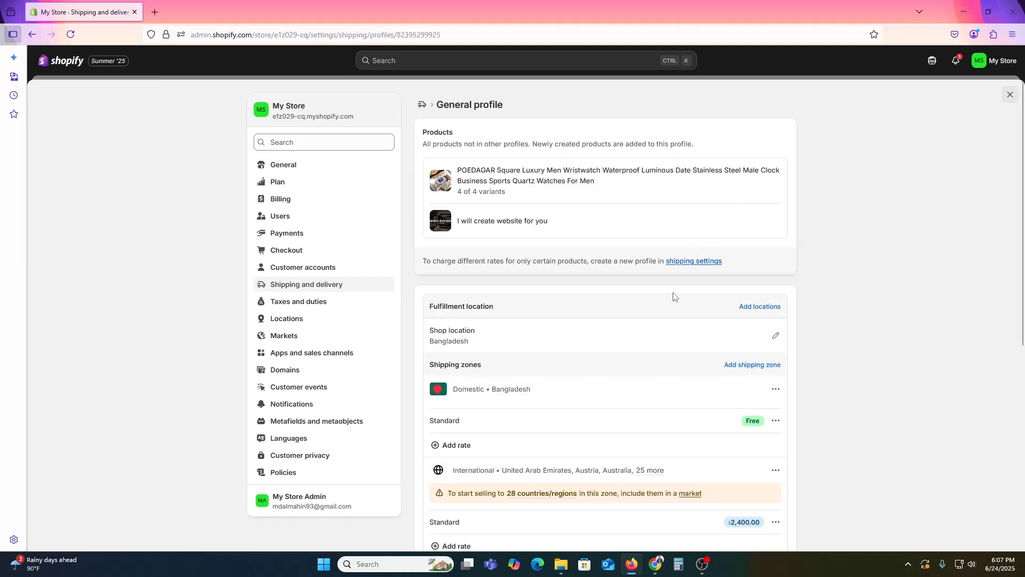
{"action": "scroll", "coordinate": [673, 297], "scroll_direction": "down", "scroll_amount": 2}
{"action": "scroll", "coordinate": [664, 407], "scroll_direction": "down", "scroll_amount": 2}
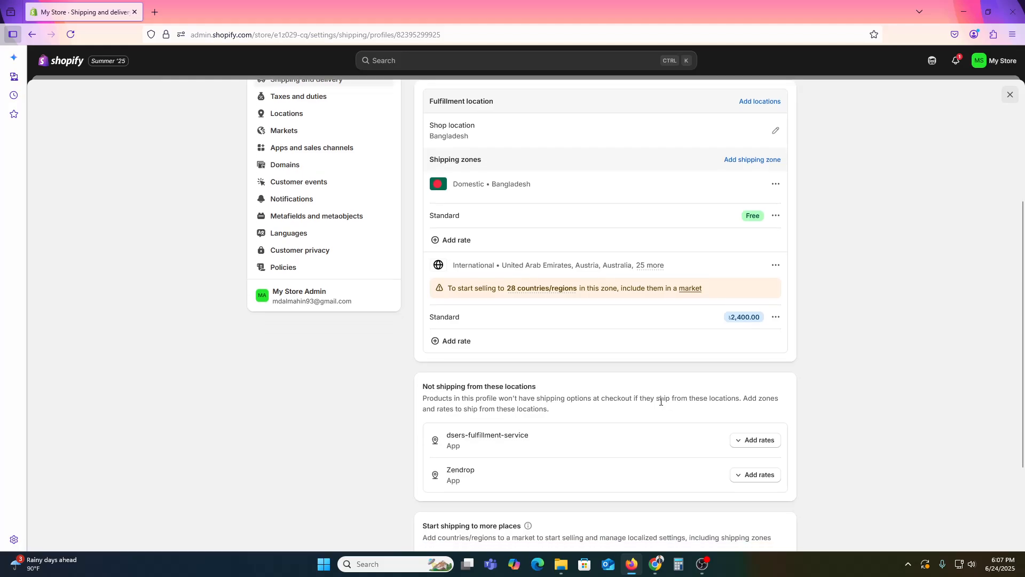
{"action": "scroll", "coordinate": [661, 403], "scroll_direction": "up", "scroll_amount": 4}
Search the general profile page for "manage" and look over its shipping zones.
{"action": "key", "text": "ctrl+f"}
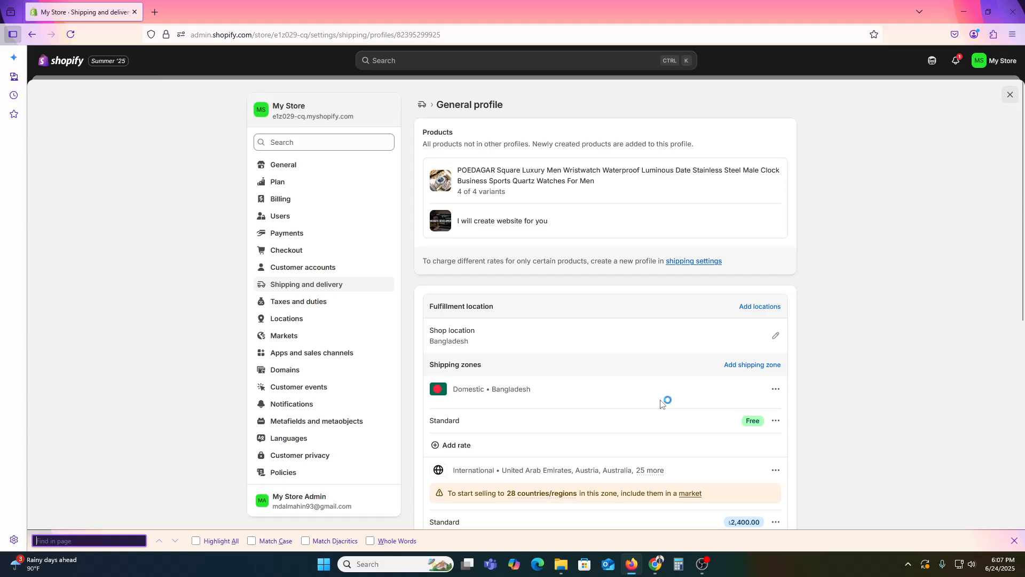
{"action": "type", "text": "manage"}
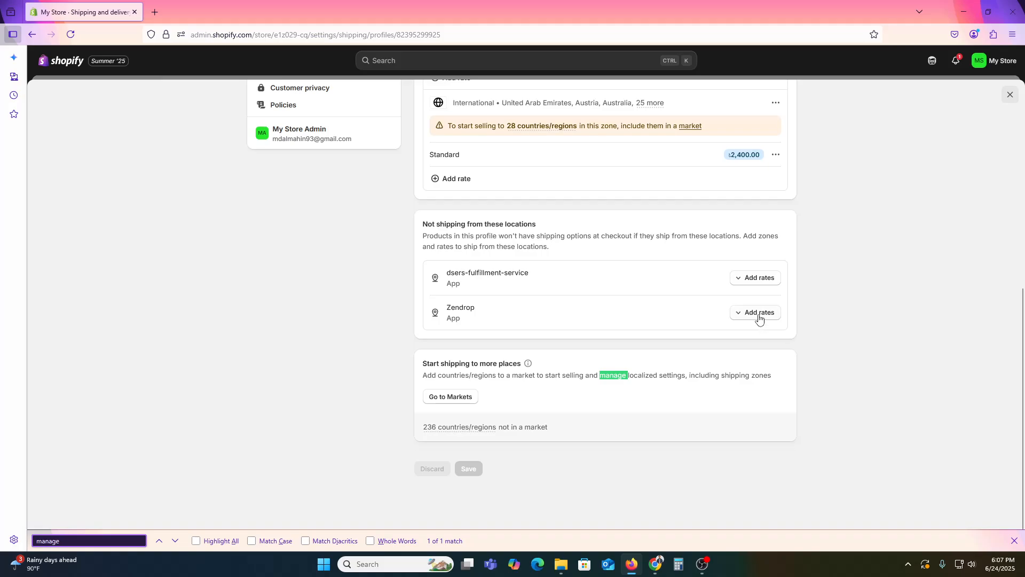
{"action": "scroll", "coordinate": [487, 361], "scroll_direction": "up", "scroll_amount": 3}
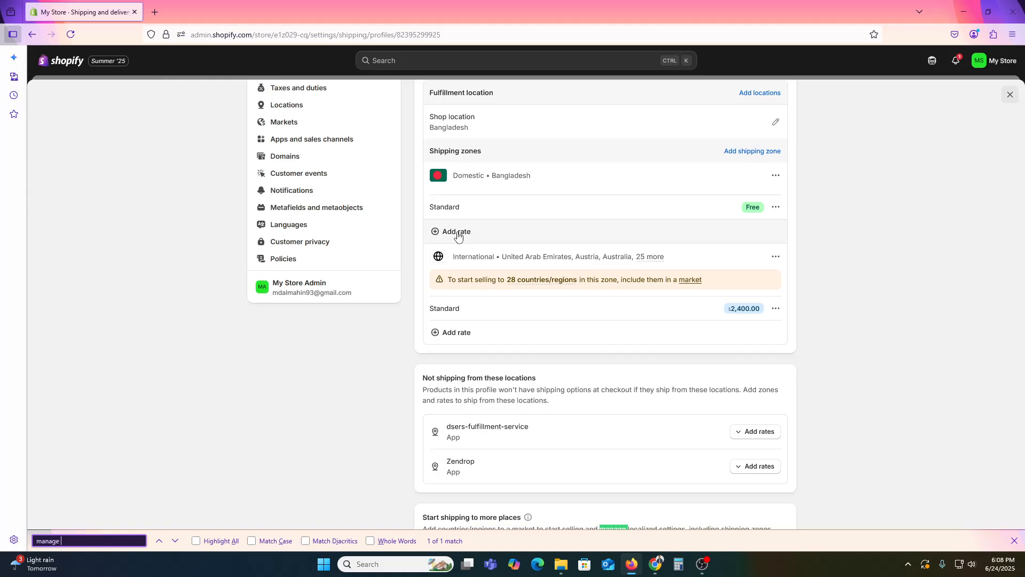
{"action": "scroll", "coordinate": [872, 170], "scroll_direction": "up", "scroll_amount": 3}
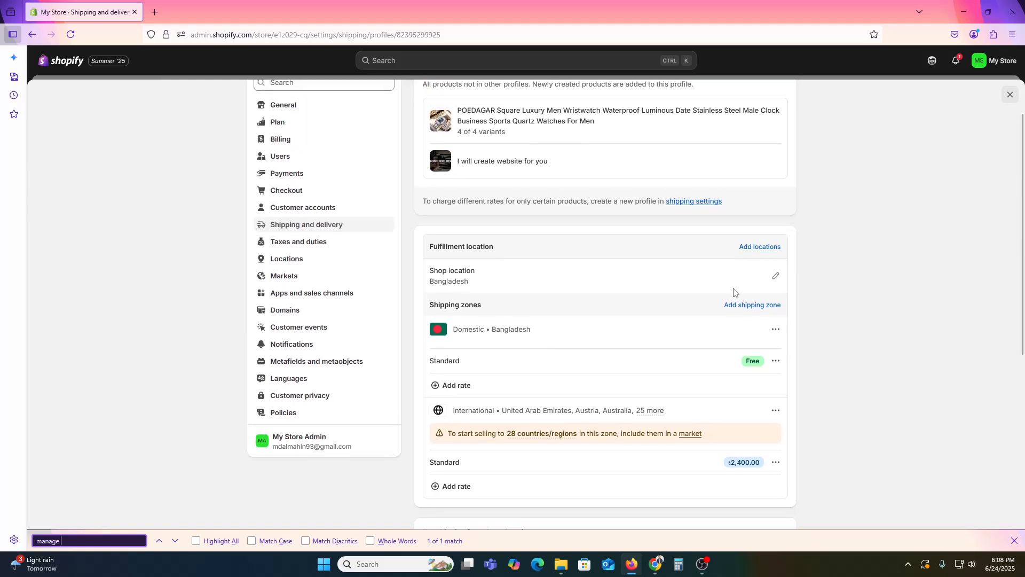
{"action": "left_click", "coordinate": [740, 305]}
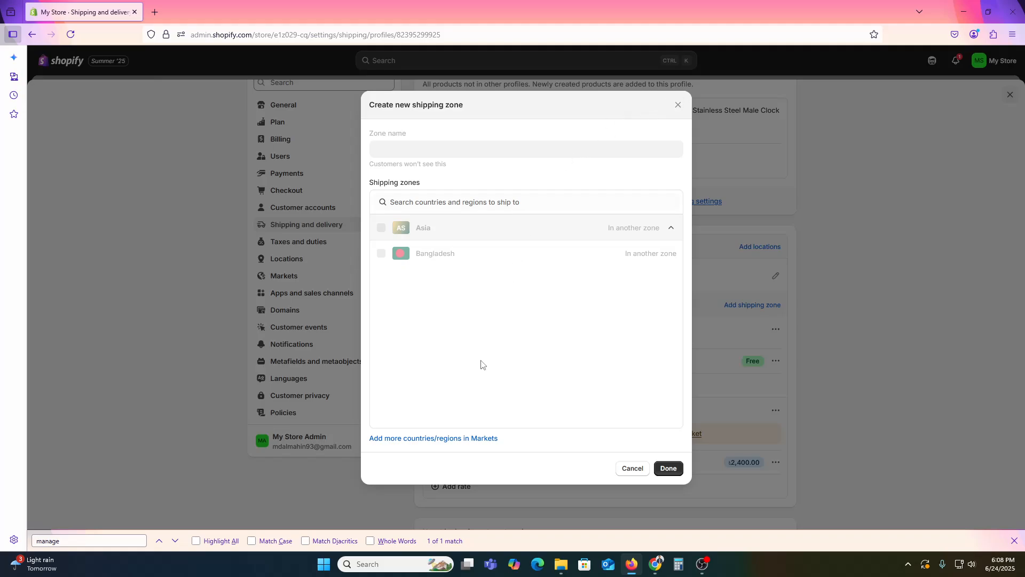
{"action": "left_click", "coordinate": [442, 437]}
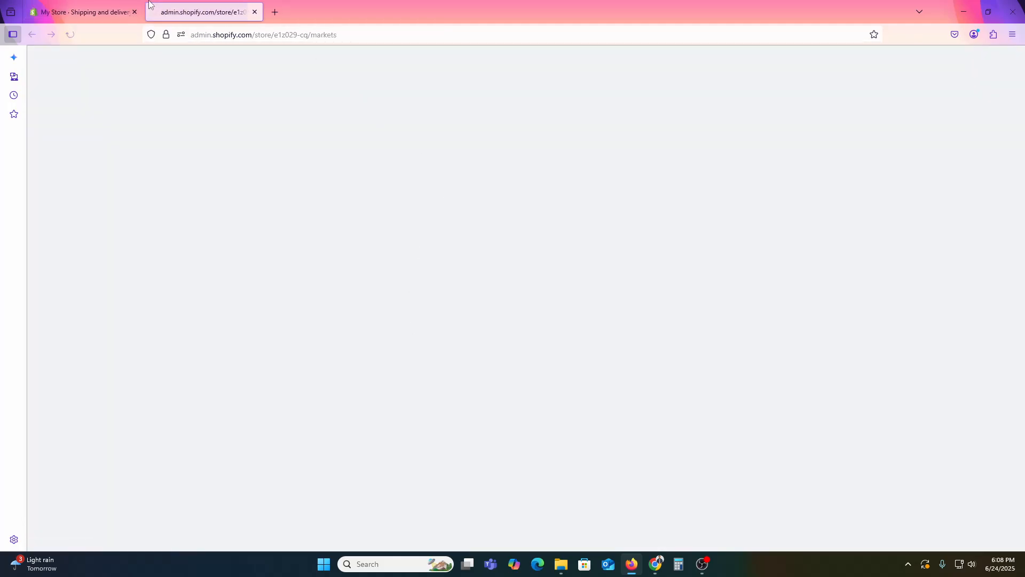
{"action": "left_click", "coordinate": [91, 7]}
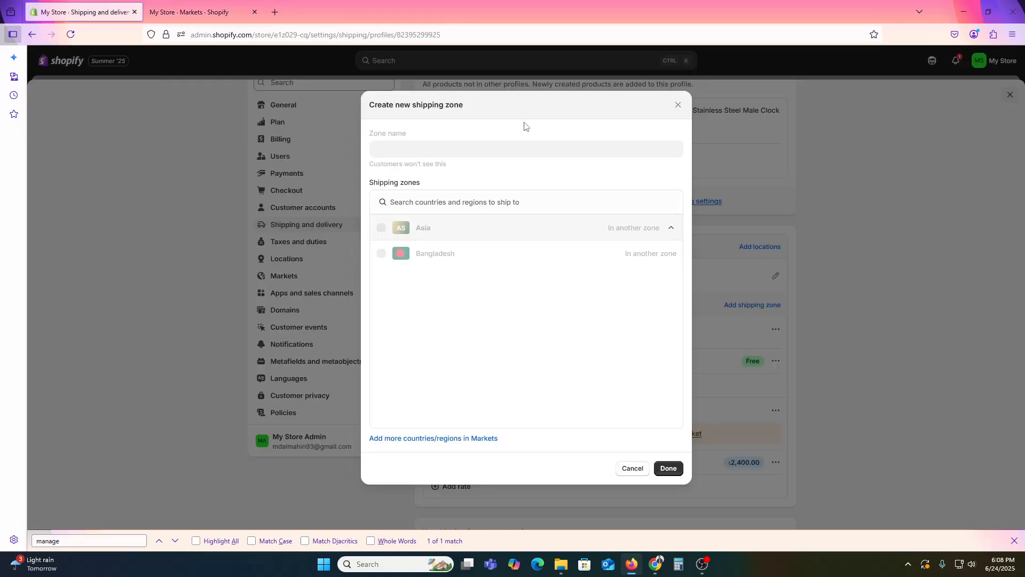
{"action": "left_click", "coordinate": [674, 106]}
{"action": "left_click", "coordinate": [342, 224]}
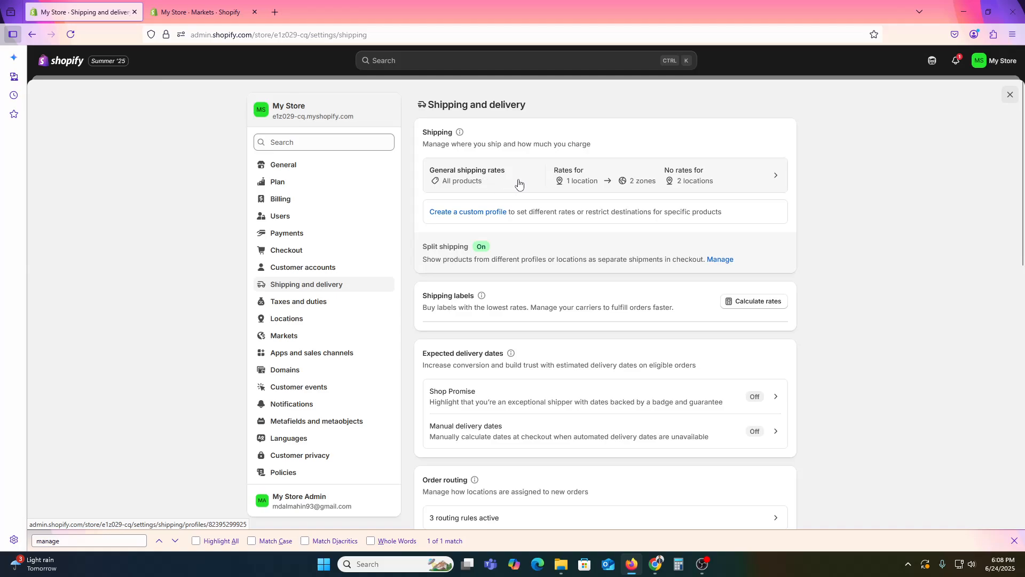
Try to find a fulfillment location to add to the general profile with "uni", and close the extra Markets page.
{"action": "left_click", "coordinate": [668, 184]}
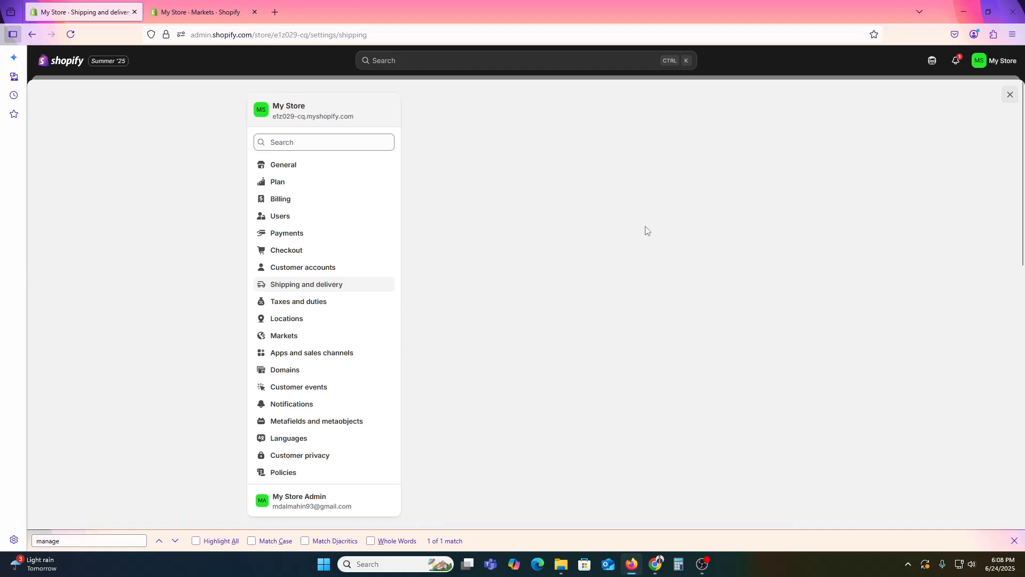
{"action": "left_click", "coordinate": [1013, 541]}
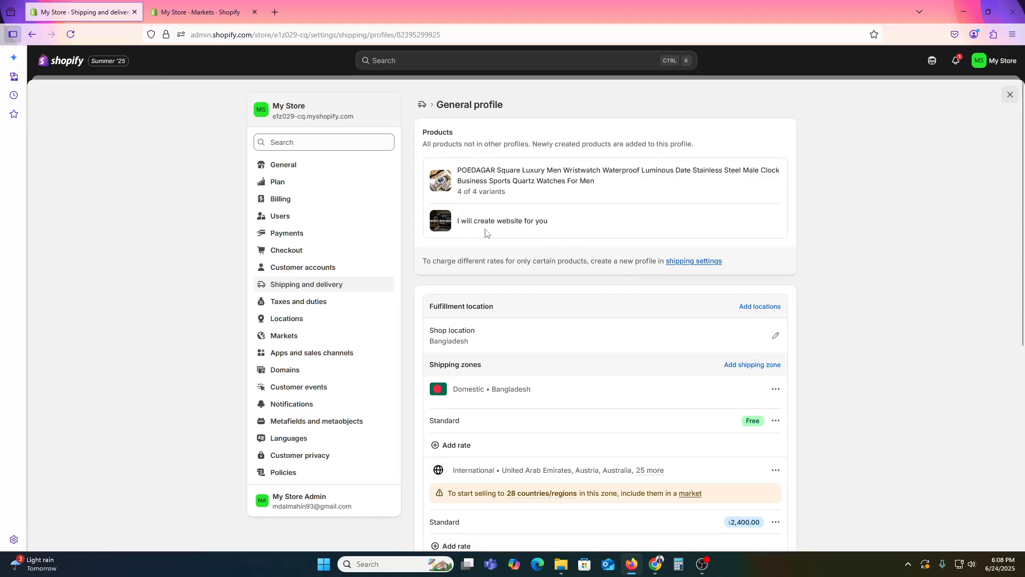
{"action": "scroll", "coordinate": [488, 320], "scroll_direction": "down", "scroll_amount": 1}
{"action": "scroll", "coordinate": [487, 320], "scroll_direction": "down", "scroll_amount": 1}
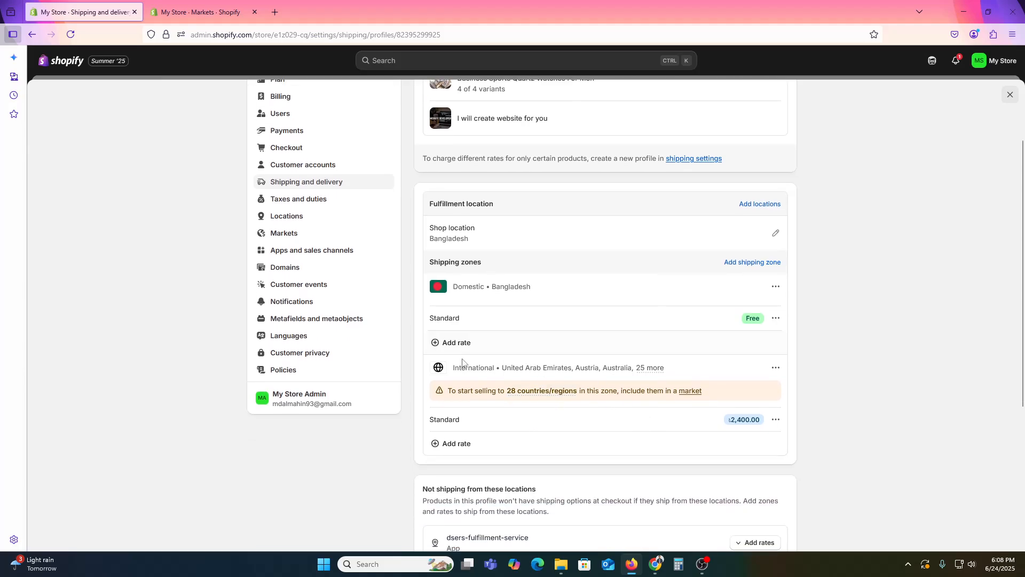
{"action": "mouse_move", "coordinate": [543, 394]}
{"action": "left_click", "coordinate": [759, 205]}
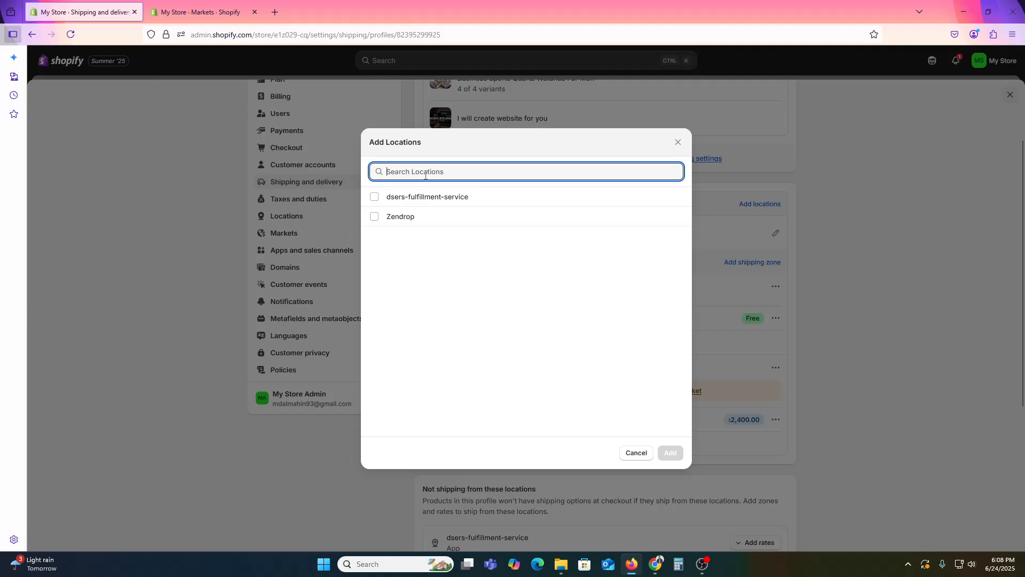
{"action": "type", "text": "uni"}
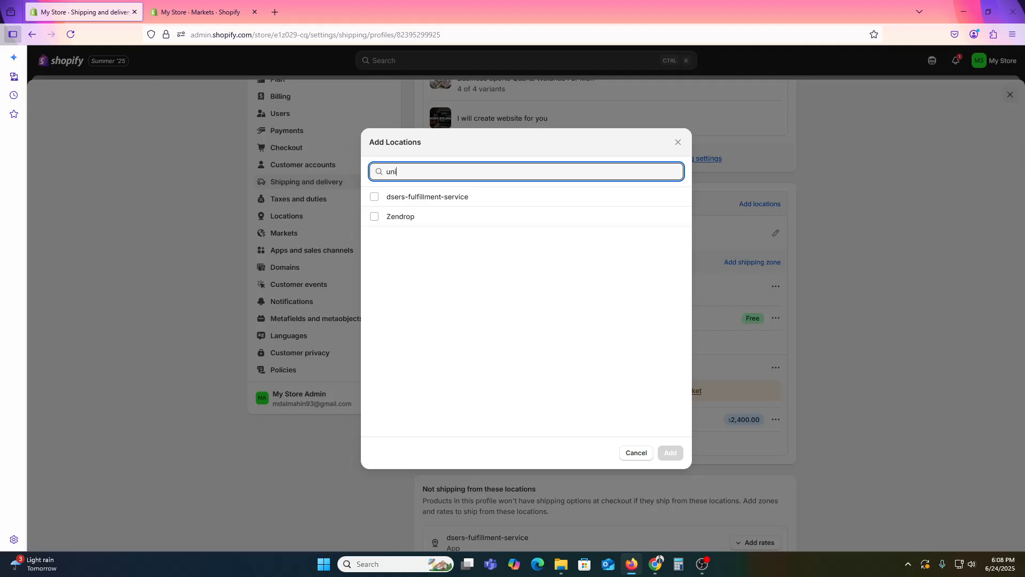
{"action": "right_click", "coordinate": [238, 10]}
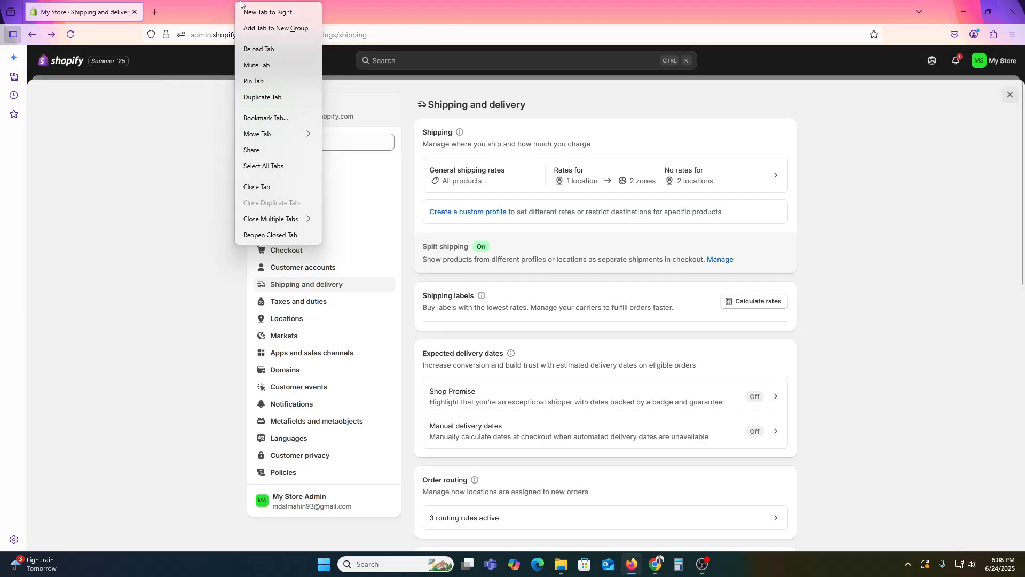
{"action": "left_click", "coordinate": [267, 183]}
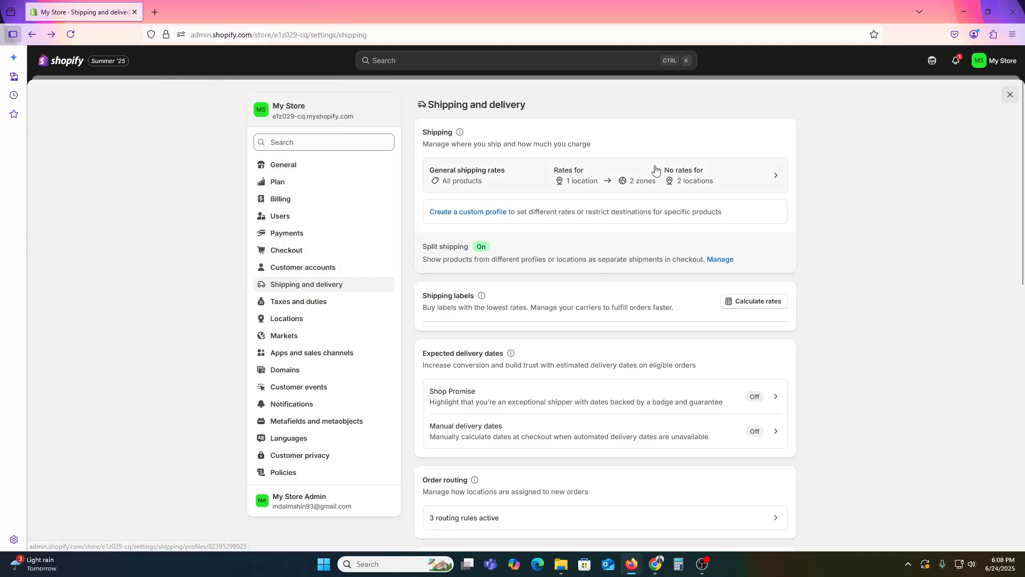
Search the general profile's addable locations for "united" and check the countries offered for a new shipping zone.
{"action": "left_click", "coordinate": [731, 180]}
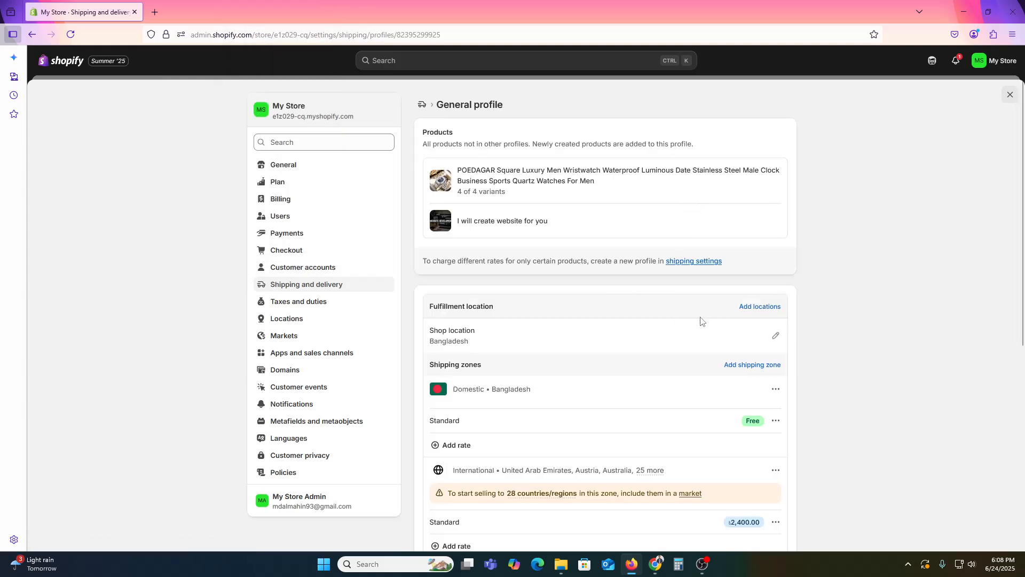
{"action": "left_click", "coordinate": [774, 312]}
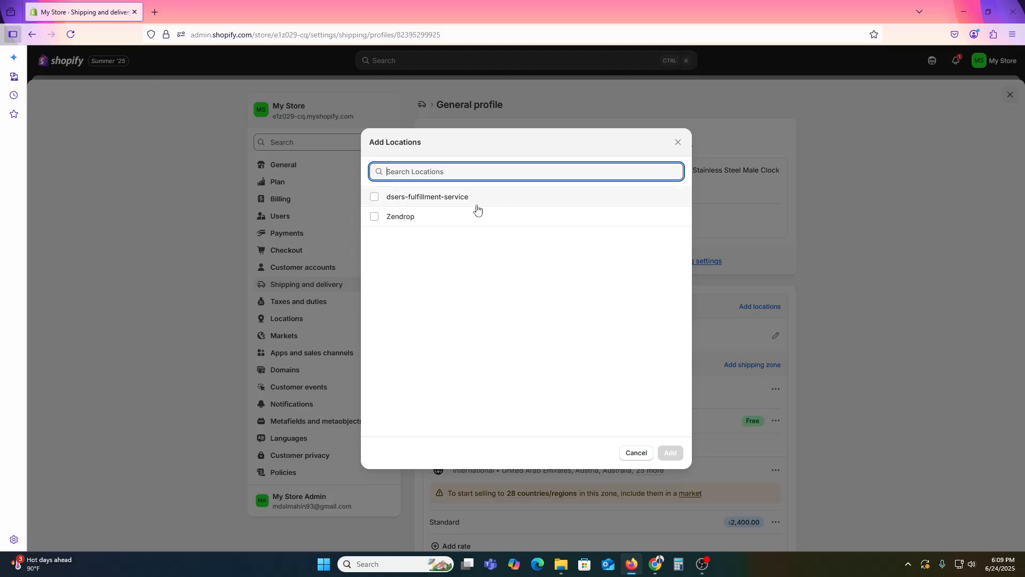
{"action": "type", "text": "united"}
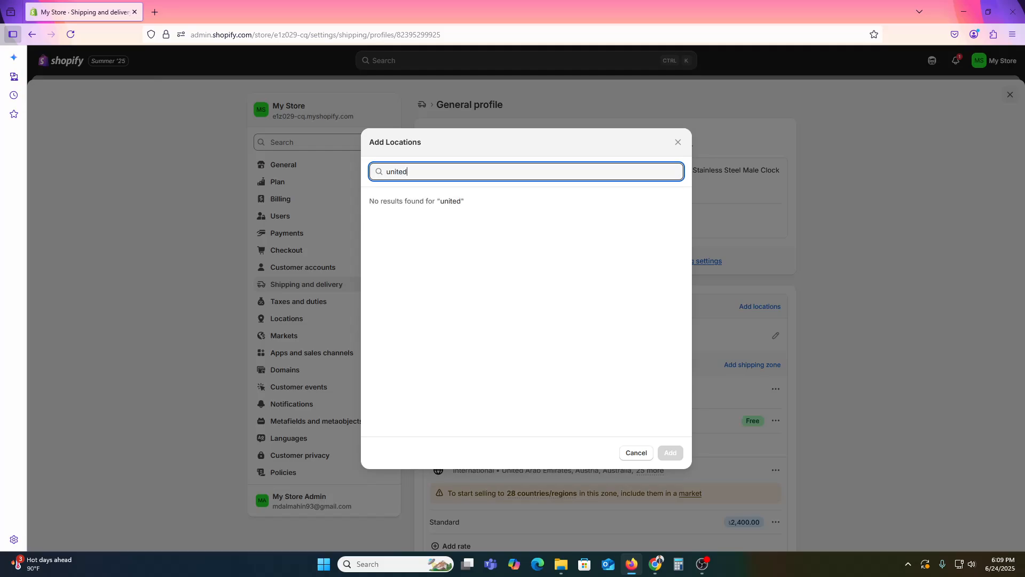
{"action": "left_click", "coordinate": [670, 147]}
{"action": "left_click", "coordinate": [677, 142]}
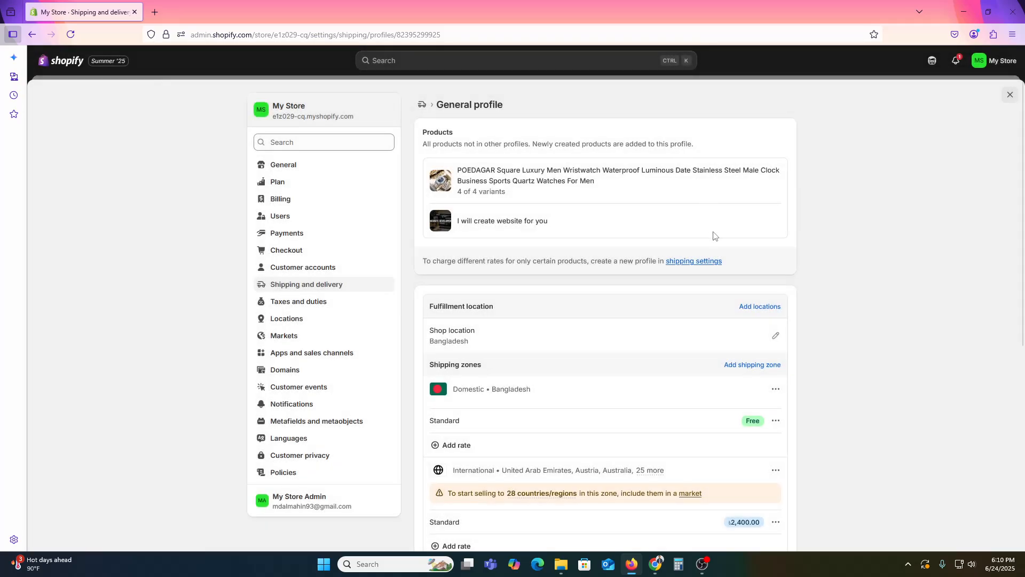
{"action": "left_click", "coordinate": [770, 366]}
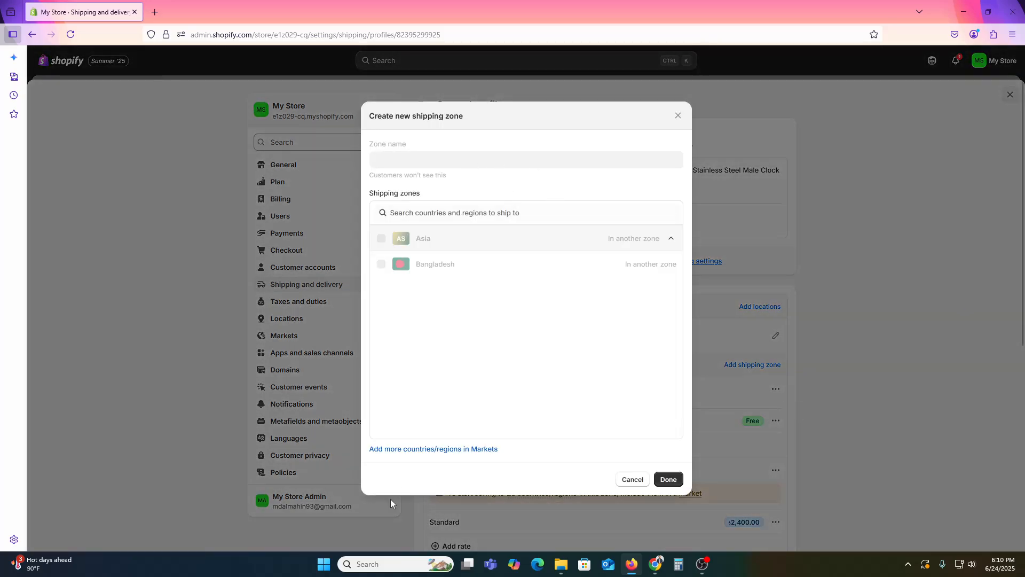
{"action": "left_click", "coordinate": [679, 116]}
Create the suggested International market for the countries in the international shipping zone and save it.
{"action": "scroll", "coordinate": [785, 408], "scroll_direction": "down", "scroll_amount": 4}
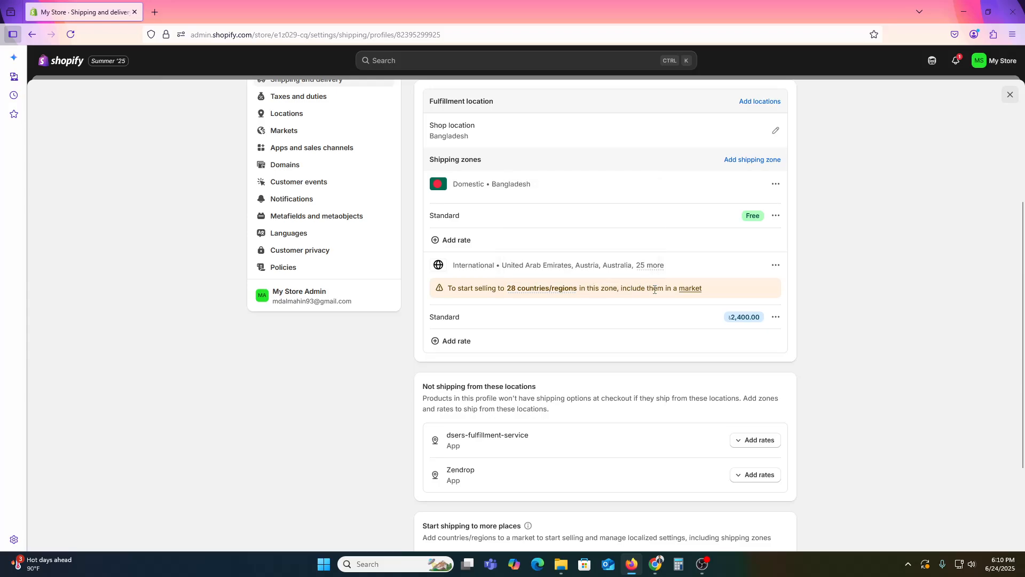
{"action": "left_click", "coordinate": [690, 289]}
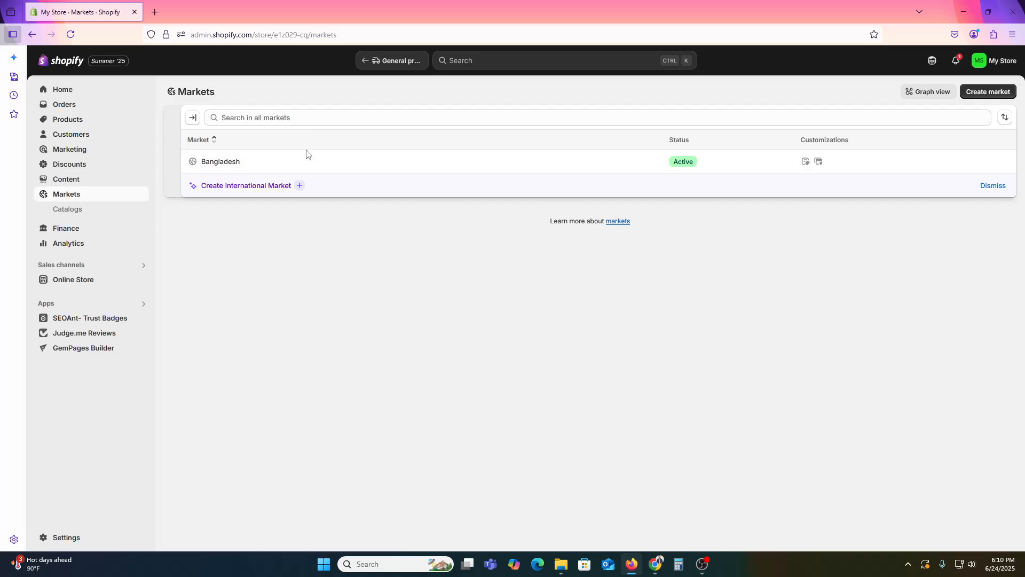
{"action": "left_click", "coordinate": [237, 187]}
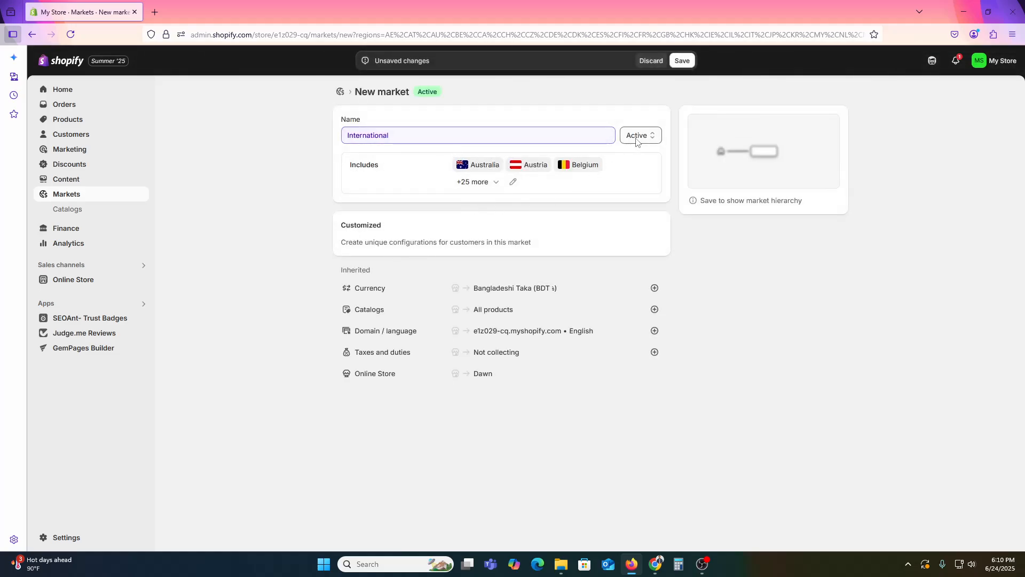
{"action": "left_click", "coordinate": [682, 61]}
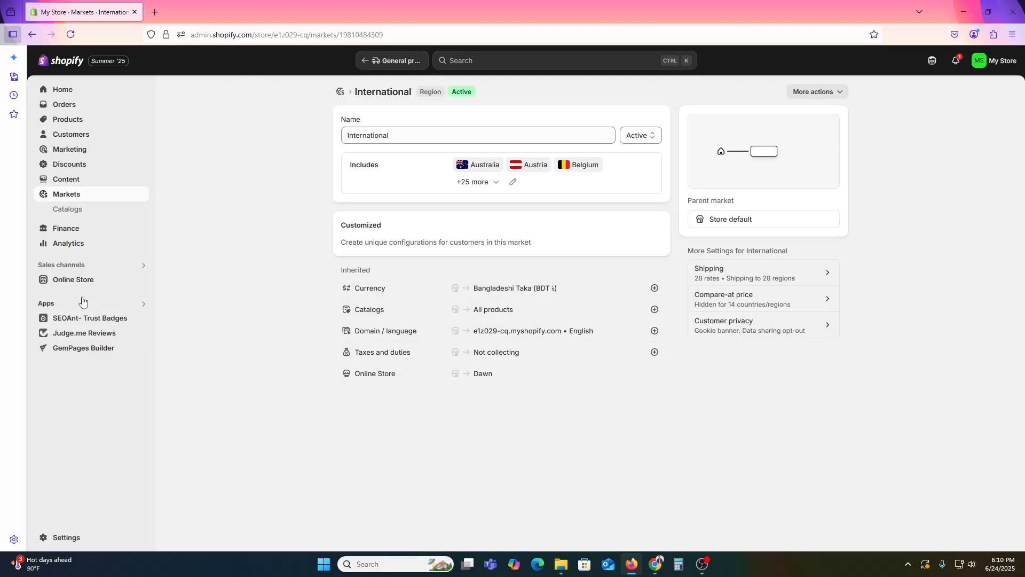
Open the store's payments settings and go to the manual payment methods.
{"action": "left_click", "coordinate": [66, 537]}
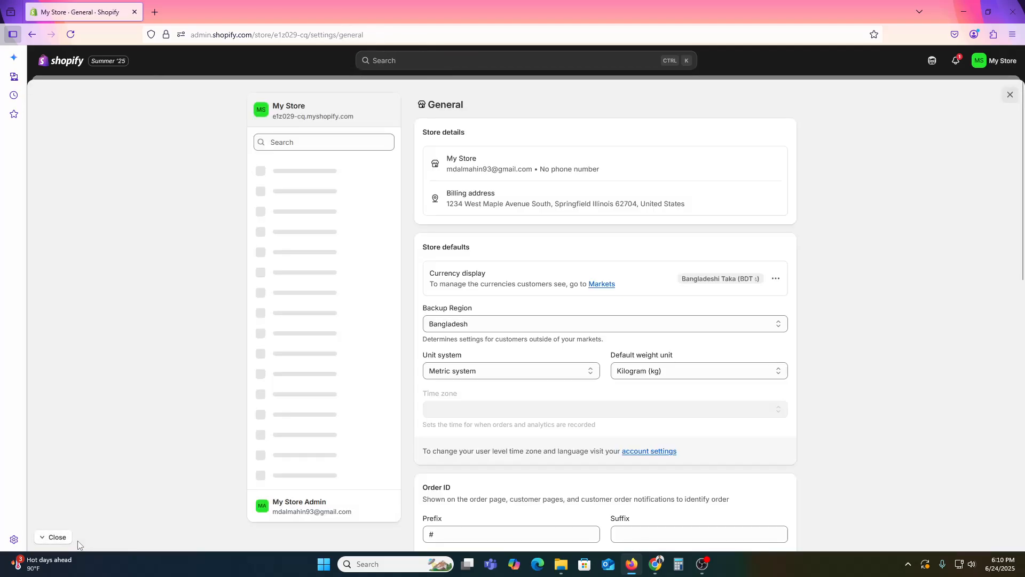
{"action": "left_click", "coordinate": [311, 234]}
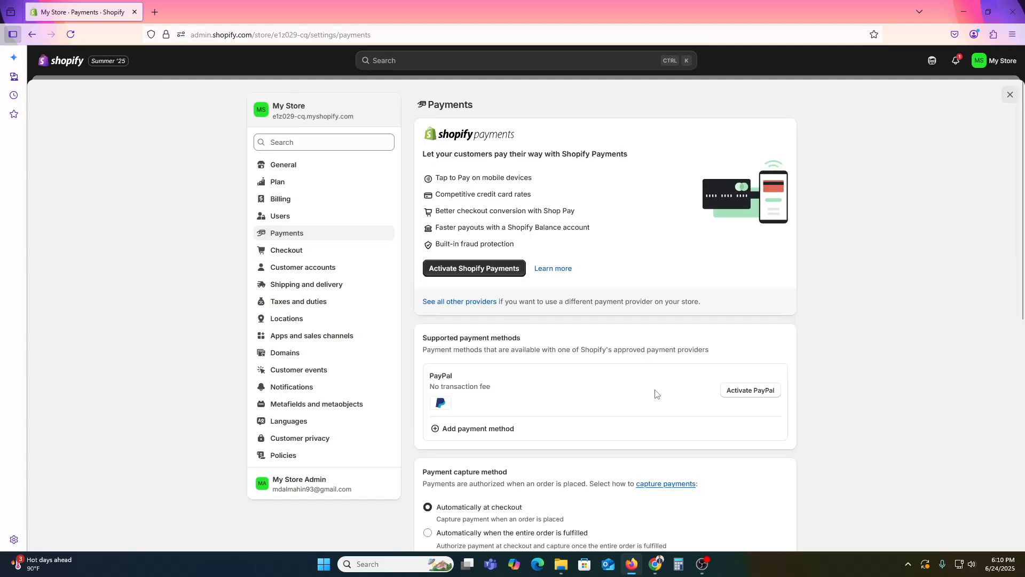
{"action": "scroll", "coordinate": [656, 394], "scroll_direction": "down", "scroll_amount": 5}
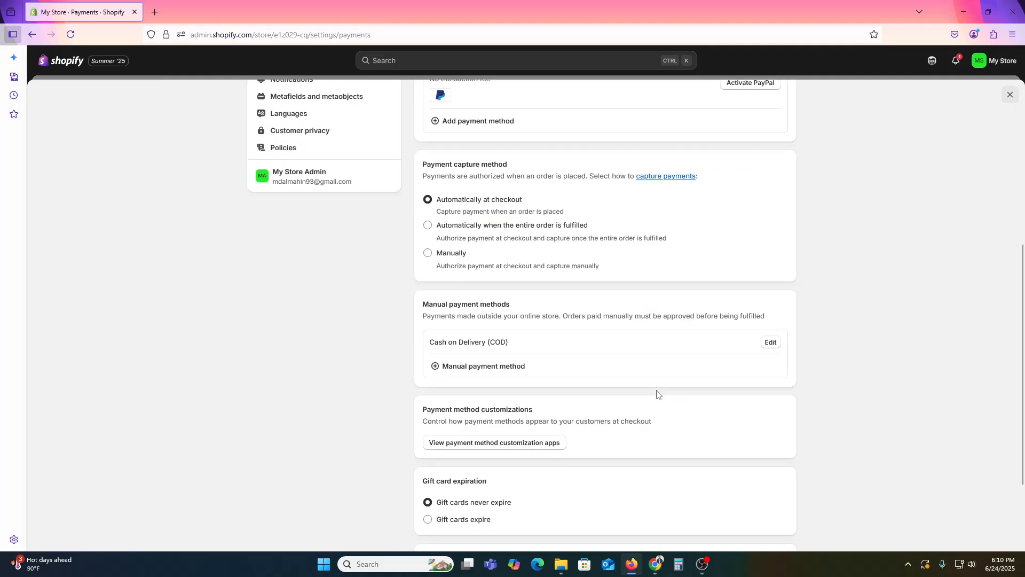
Open the general shipping profile and review the International zone's countries and its Standard rate.
{"action": "scroll", "coordinate": [656, 394], "scroll_direction": "up", "scroll_amount": 5}
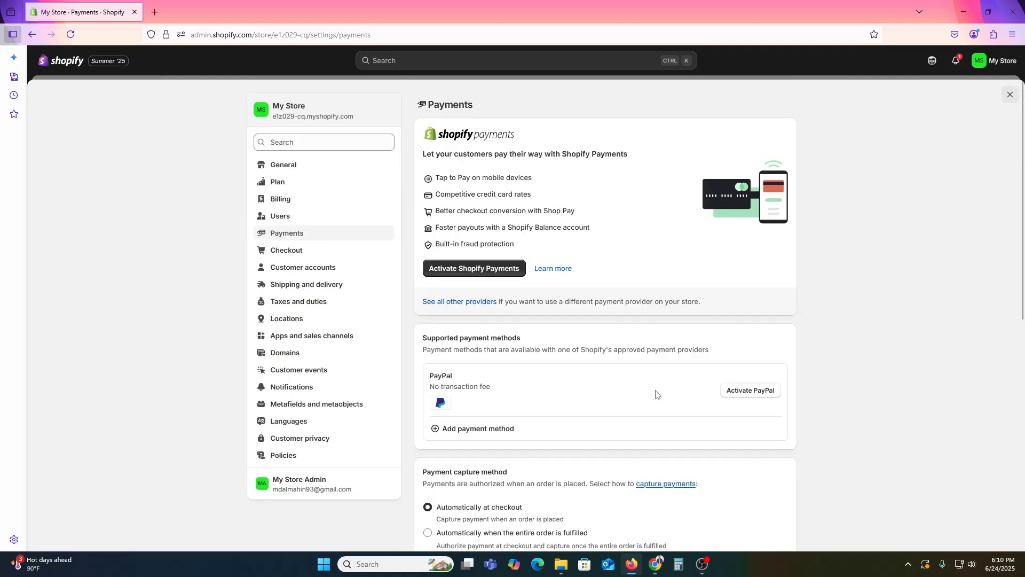
{"action": "left_click", "coordinate": [296, 290]}
{"action": "left_click", "coordinate": [771, 176]}
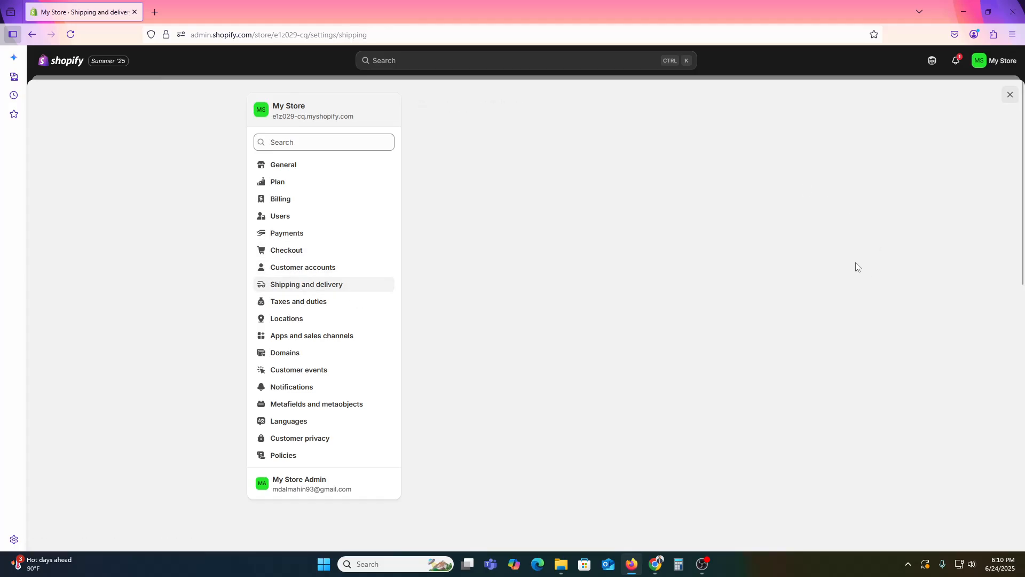
{"action": "scroll", "coordinate": [616, 281], "scroll_direction": "down", "scroll_amount": 4}
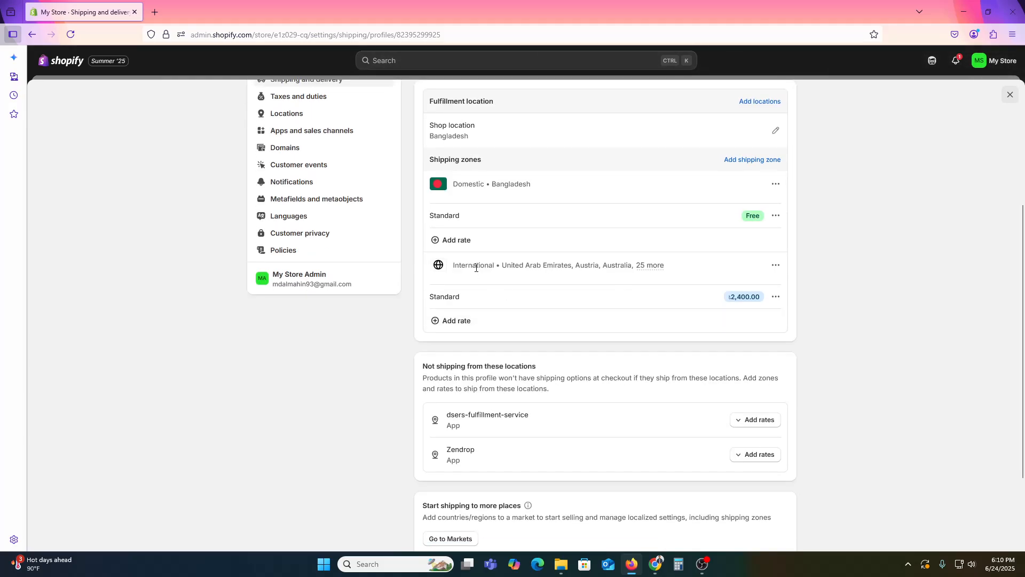
{"action": "left_click_drag", "start_coordinate": [466, 266], "coordinate": [625, 266]}
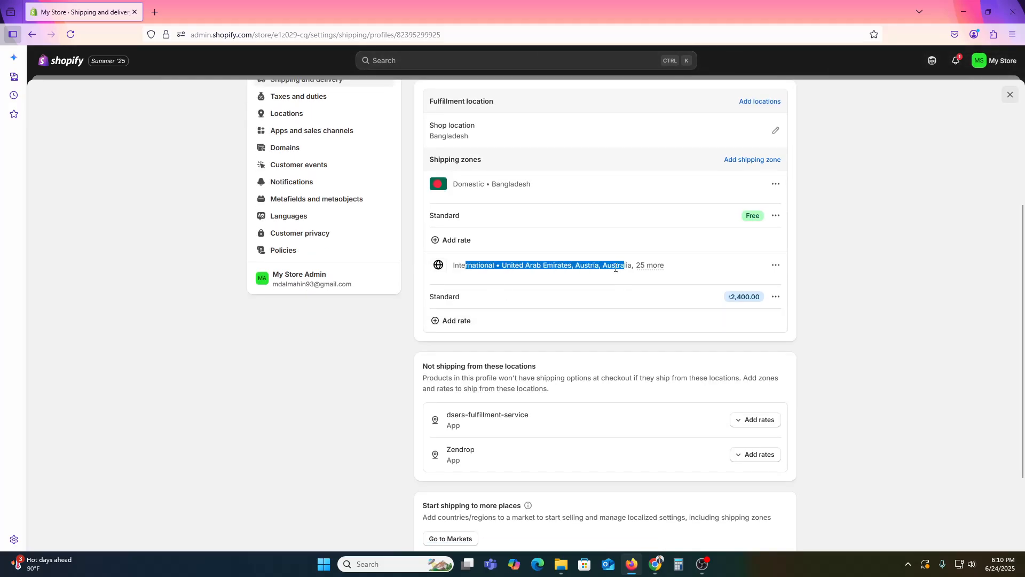
{"action": "left_click", "coordinate": [483, 262]}
{"action": "left_click_drag", "start_coordinate": [455, 265], "coordinate": [547, 265]}
{"action": "left_click", "coordinate": [549, 268]}
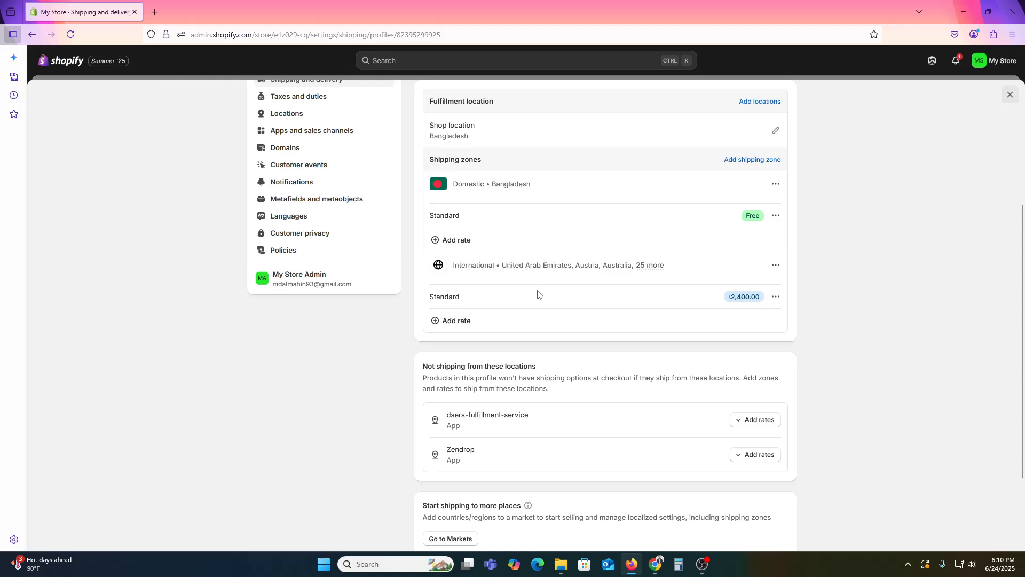
{"action": "left_click_drag", "start_coordinate": [441, 297], "coordinate": [459, 296]}
{"action": "left_click", "coordinate": [824, 296]}
Compare the flat rate and carrier- or app-calculated types for a new shipping rate, and close without adding it.
{"action": "left_click", "coordinate": [513, 236]}
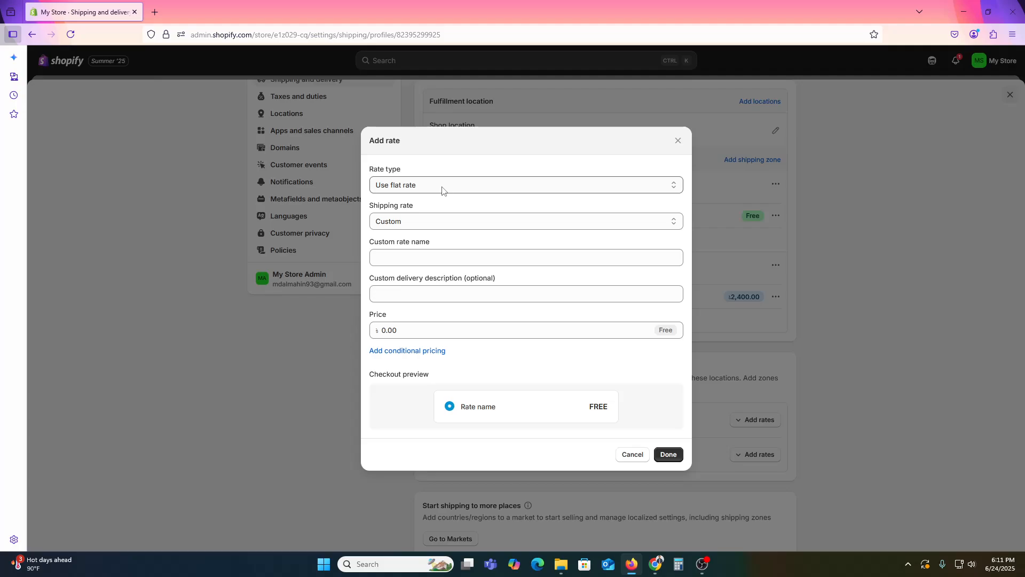
{"action": "left_click", "coordinate": [478, 188]}
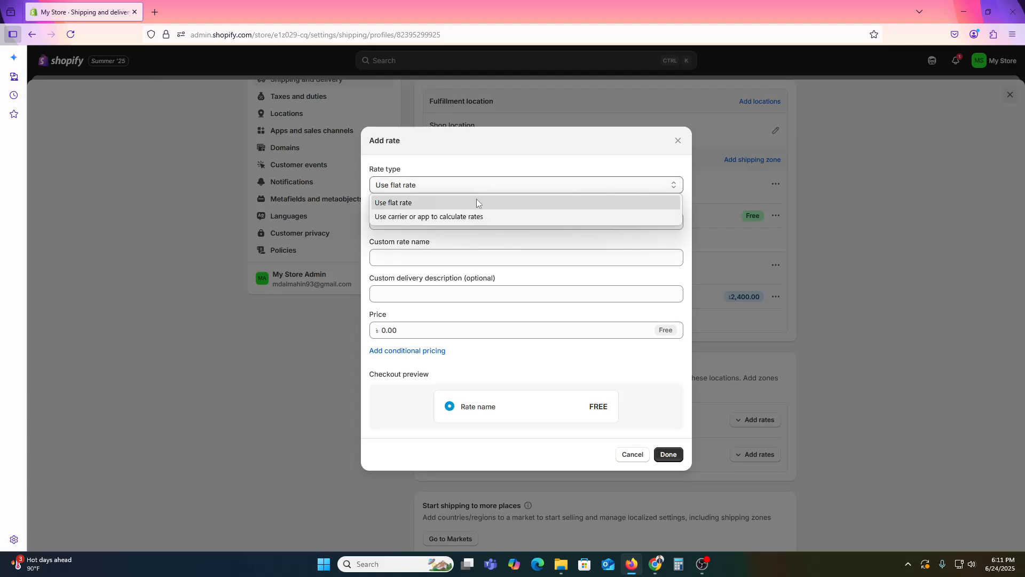
{"action": "left_click", "coordinate": [473, 217]}
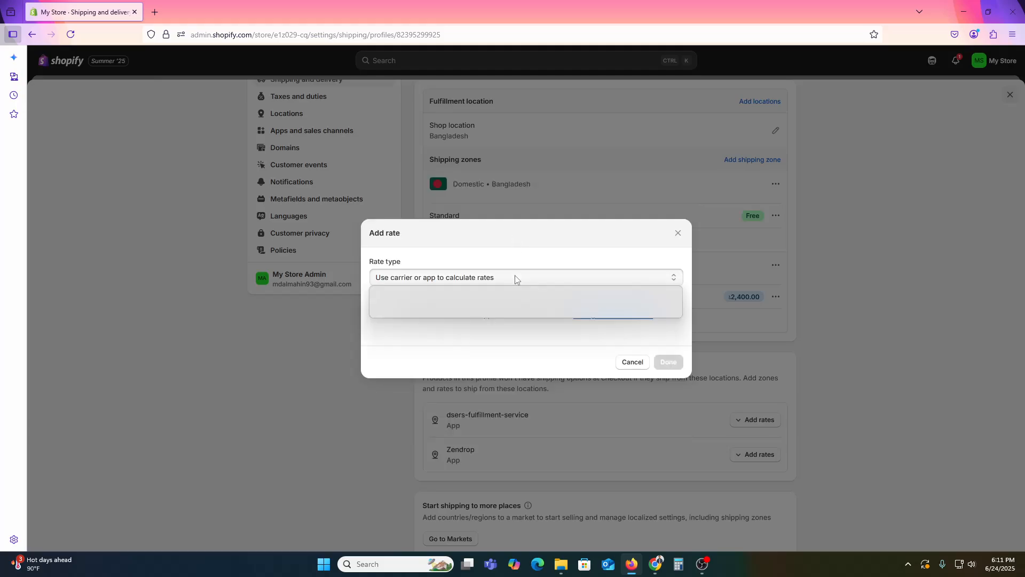
{"action": "left_click", "coordinate": [459, 307]}
{"action": "left_click", "coordinate": [464, 282]}
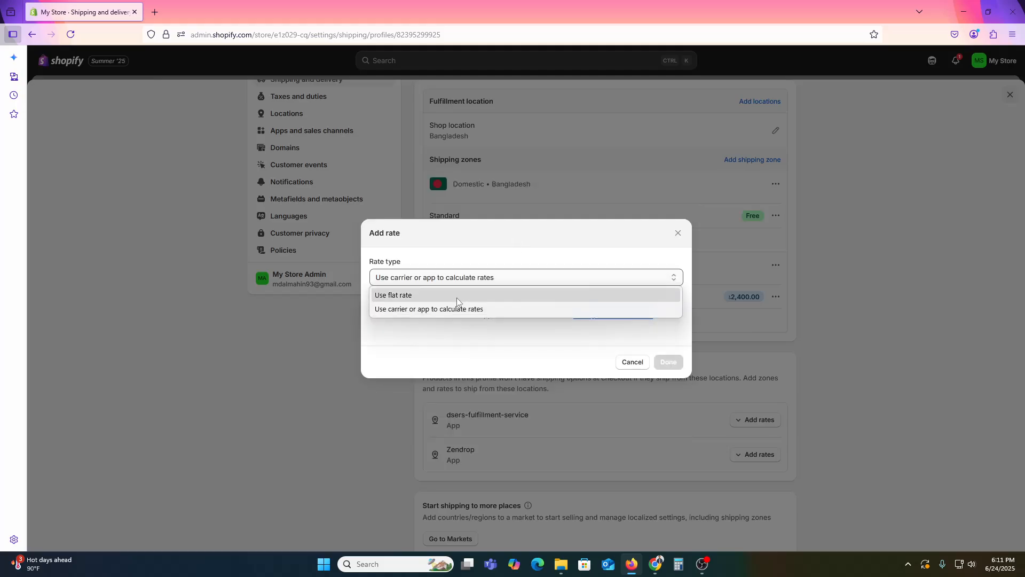
{"action": "left_click", "coordinate": [457, 295]}
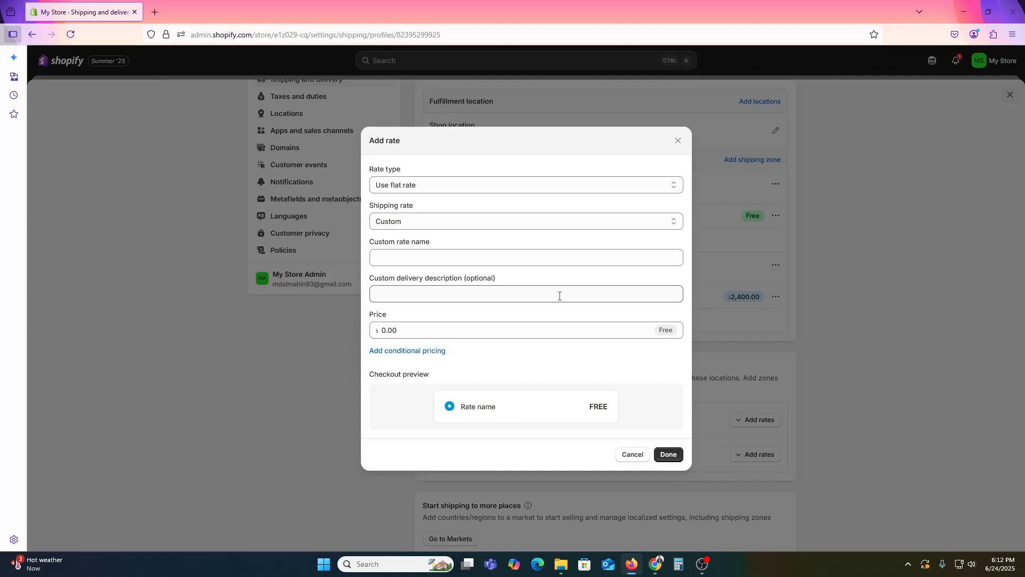
{"action": "key", "text": "Escape"}
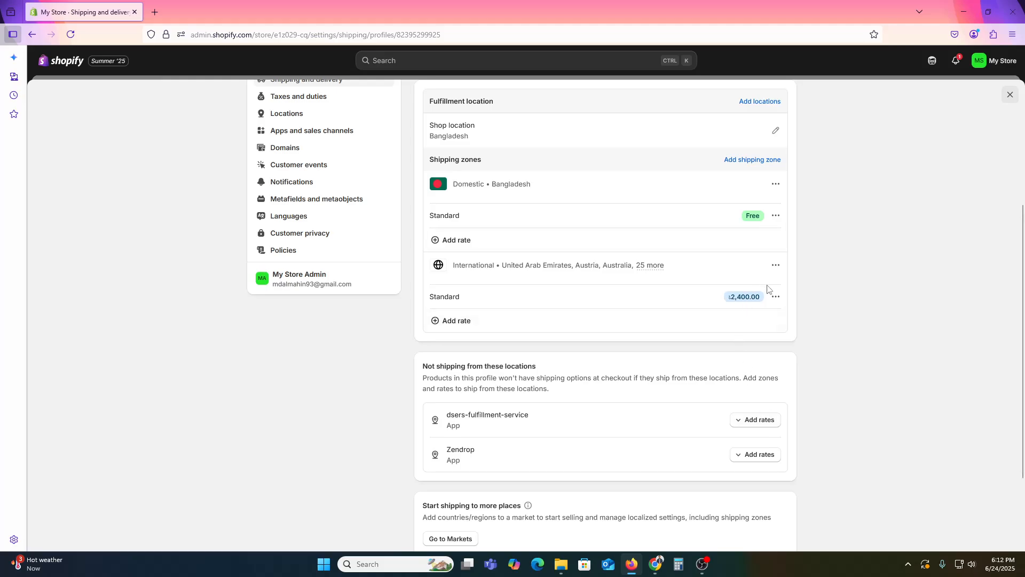
Check the carrier- or app-calculated rate type for a new International zone rate, and dismiss the rate.
{"action": "left_click", "coordinate": [466, 321]}
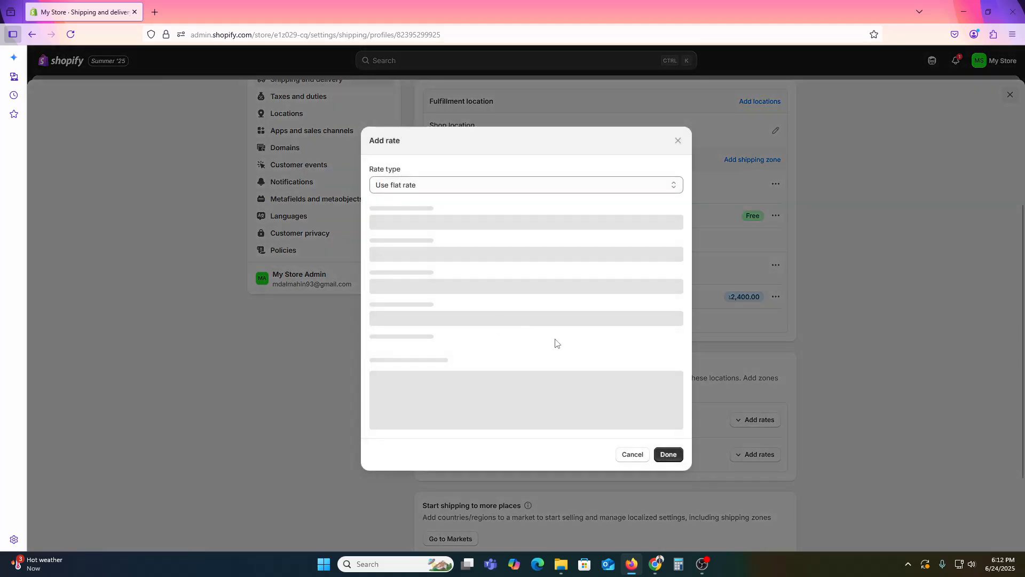
{"action": "left_click", "coordinate": [421, 184]}
{"action": "left_click", "coordinate": [420, 217]}
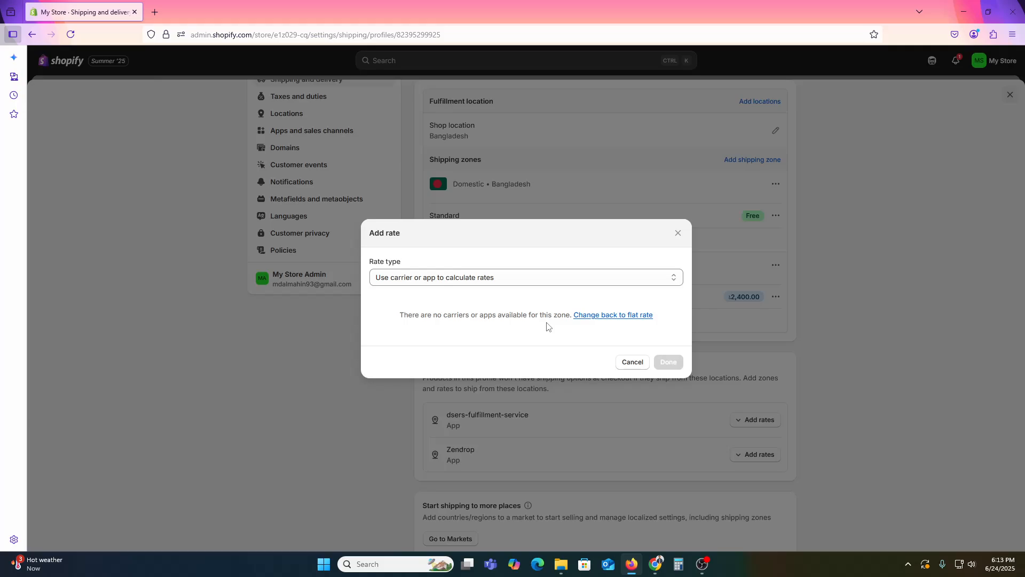
{"action": "left_click", "coordinate": [897, 328]}
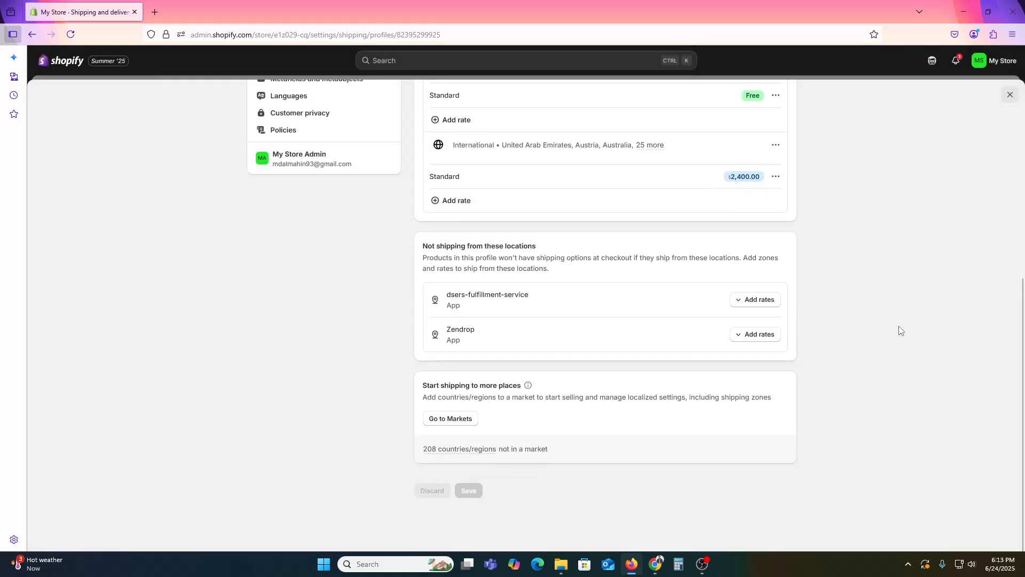
Return to the main shipping and delivery settings and examine the saved packages.
{"action": "scroll", "coordinate": [886, 331], "scroll_direction": "up", "scroll_amount": 5}
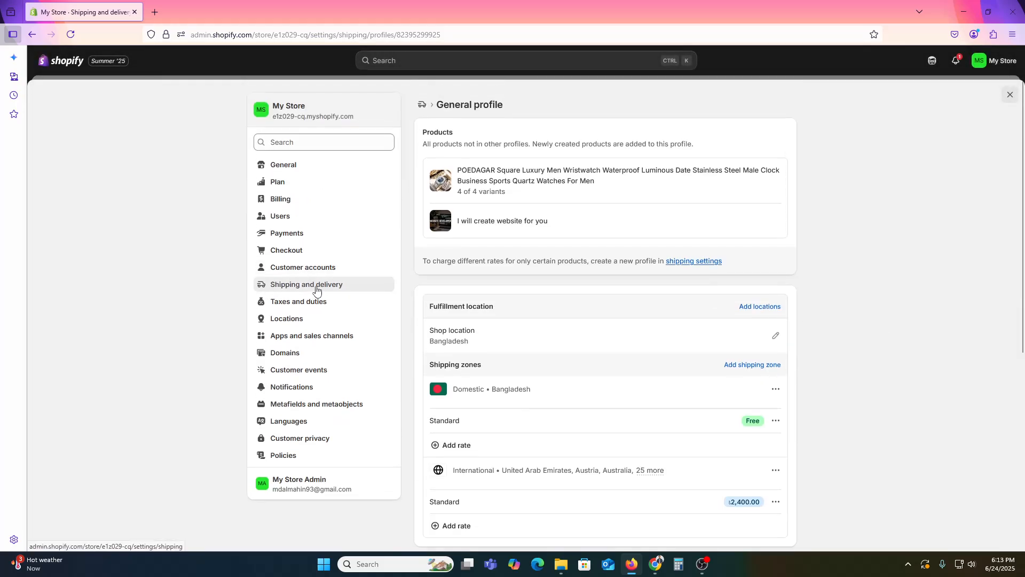
{"action": "left_click", "coordinate": [315, 283]}
{"action": "scroll", "coordinate": [711, 374], "scroll_direction": "down", "scroll_amount": 5}
{"action": "scroll", "coordinate": [706, 378], "scroll_direction": "down", "scroll_amount": 4}
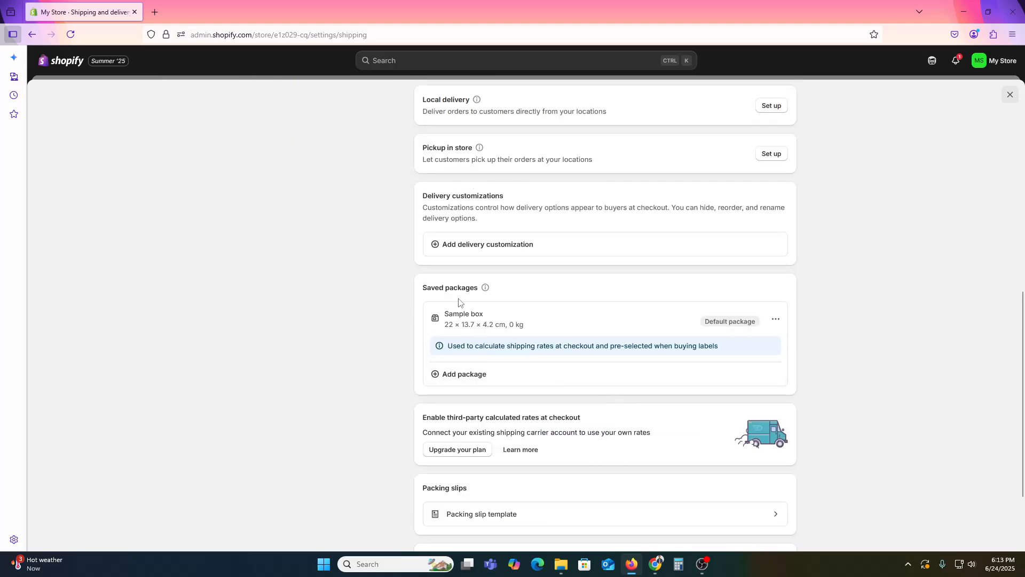
{"action": "left_click_drag", "start_coordinate": [431, 287], "coordinate": [467, 287]}
{"action": "left_click", "coordinate": [470, 310]}
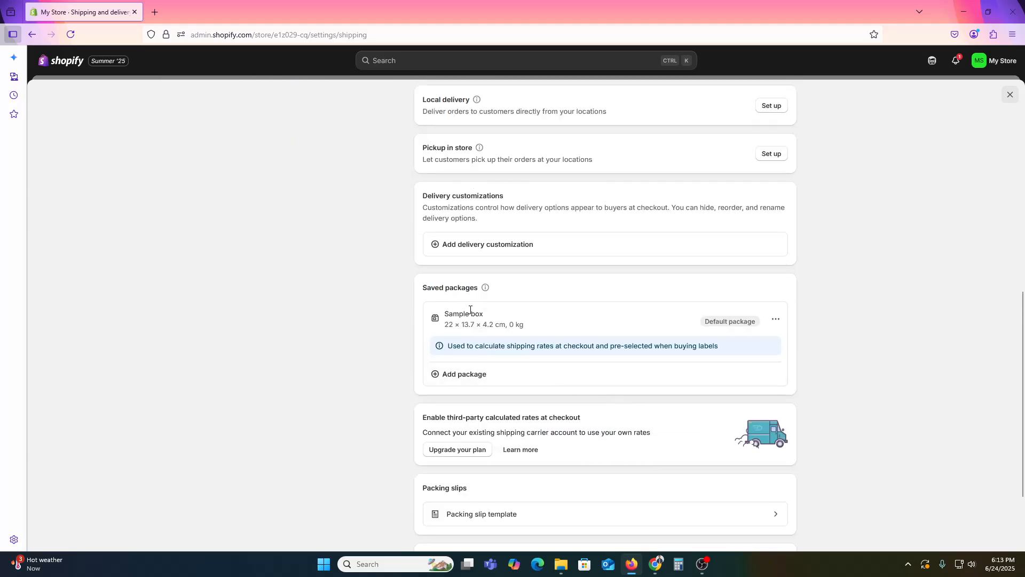